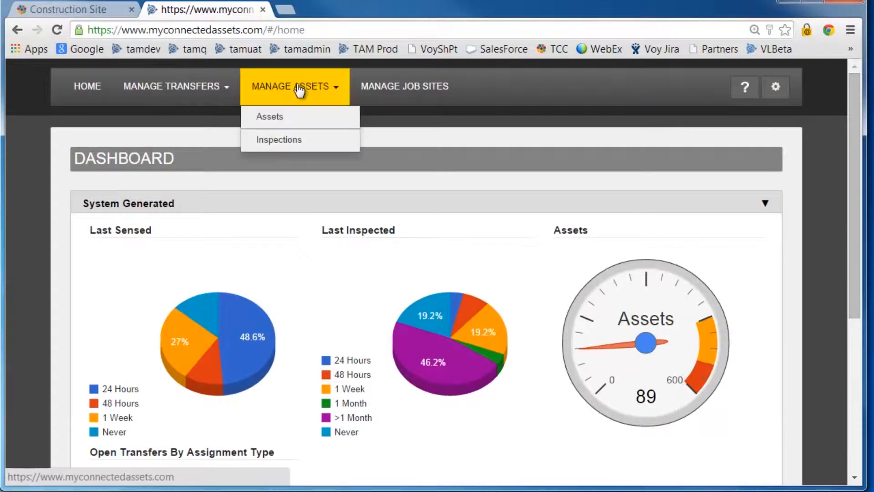
Start a new asset filter from the Assets list and name it Attachments.
left_click(274, 118)
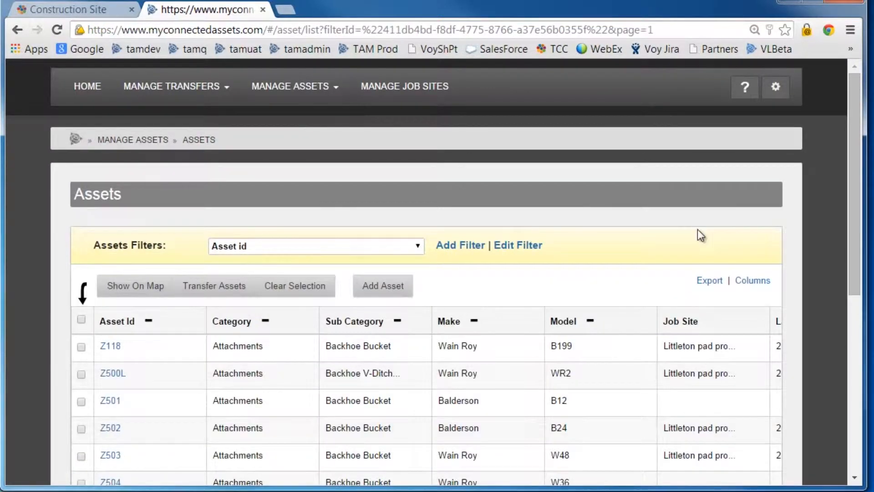
left_click(474, 248)
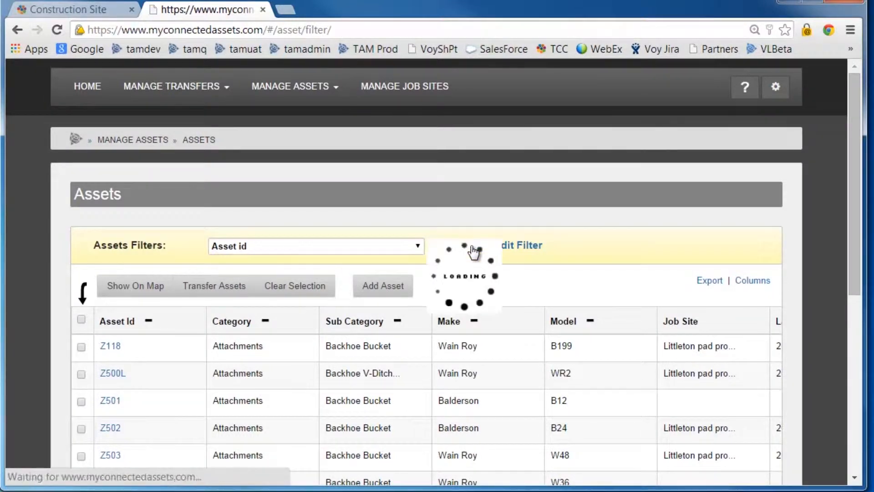
left_click_drag(857, 184, 851, 237)
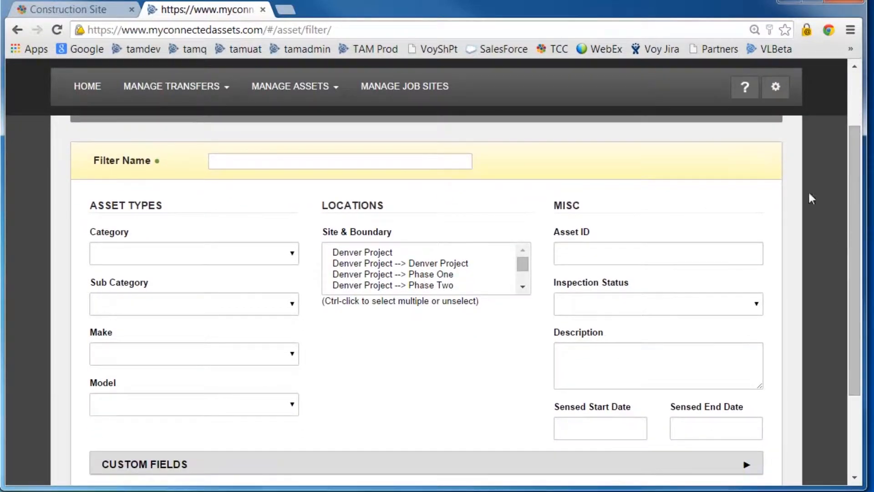
left_click(253, 163)
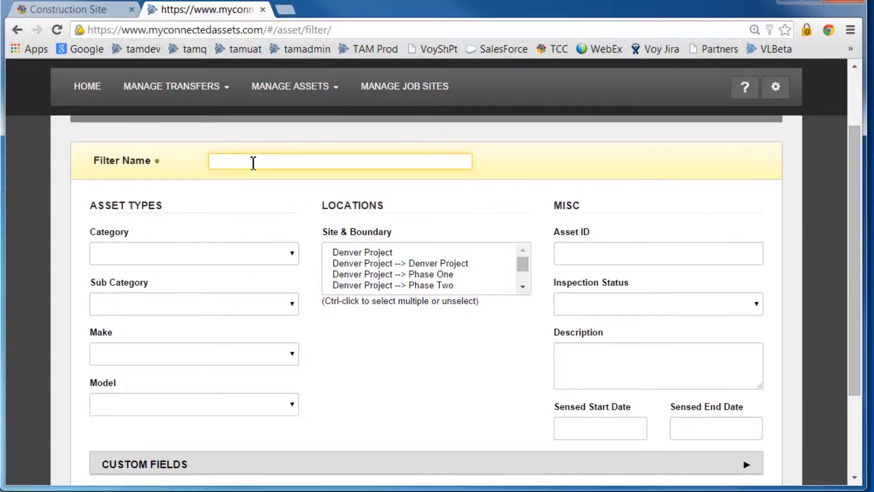
type("Attachments")
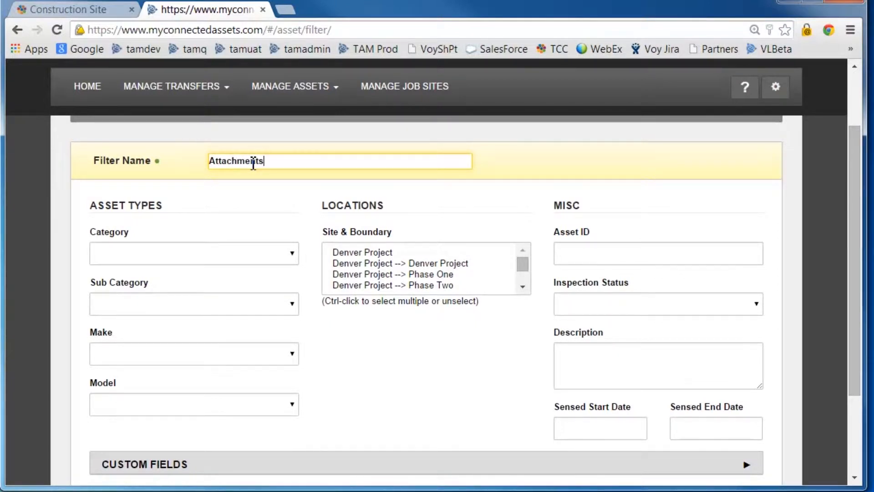
Set the filter's category to Attachments, save it and look through the filtered asset list.
left_click(290, 258)
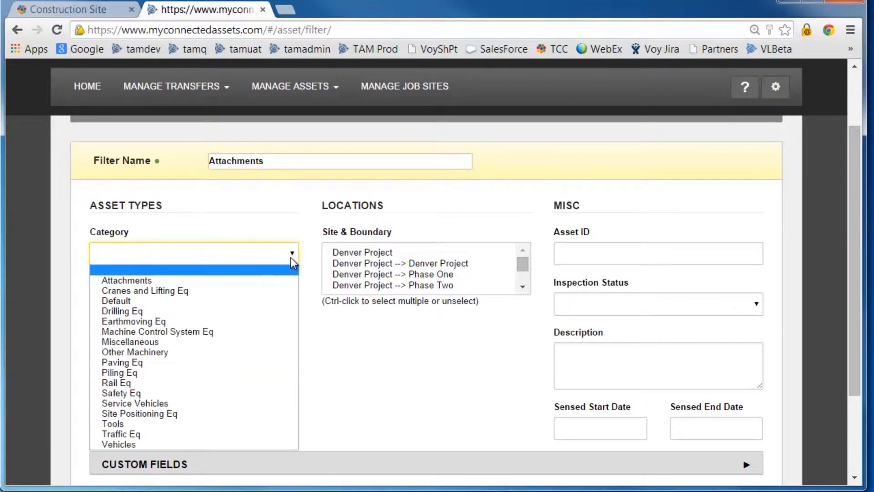
left_click(281, 279)
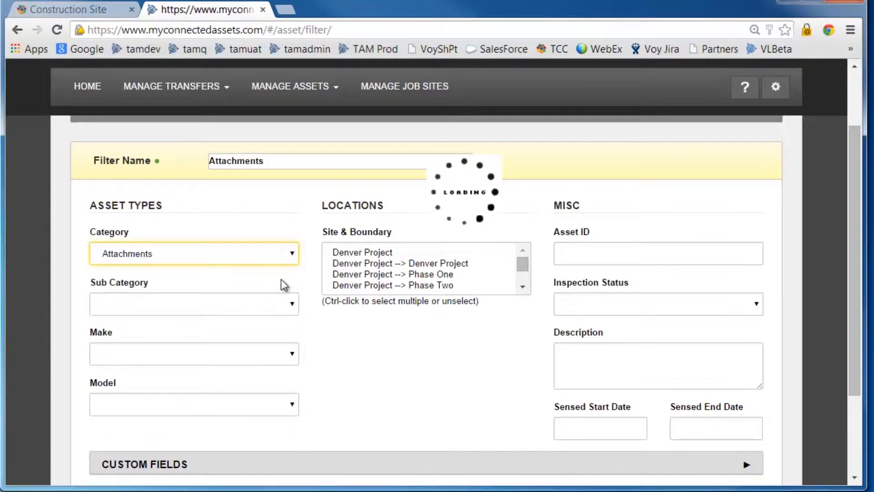
left_click_drag(856, 200, 859, 288)
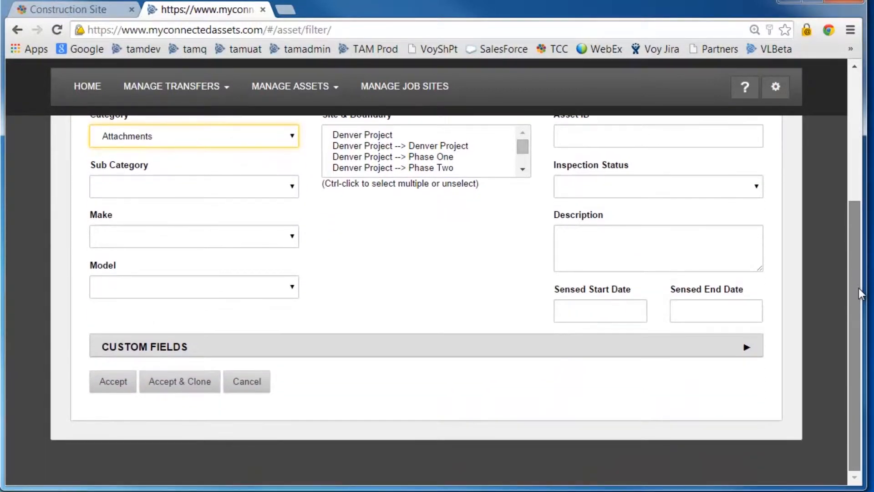
left_click(109, 384)
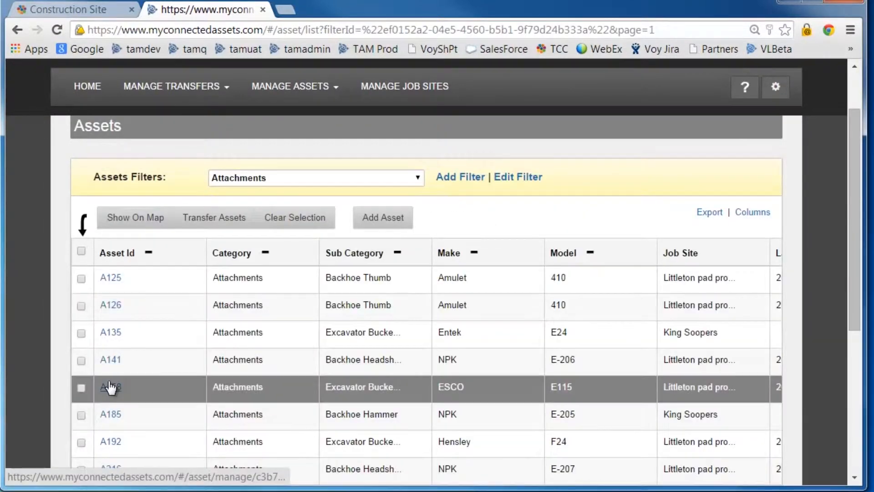
left_click_drag(860, 185, 852, 271)
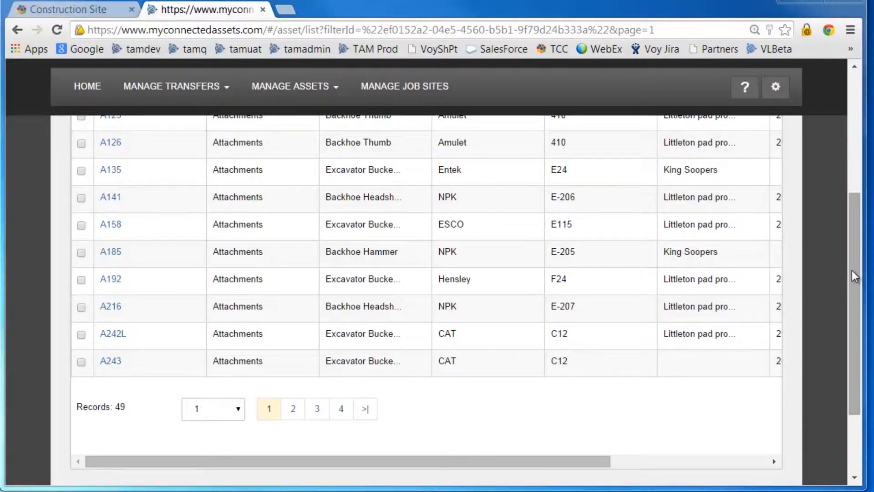
left_click_drag(856, 296, 860, 178)
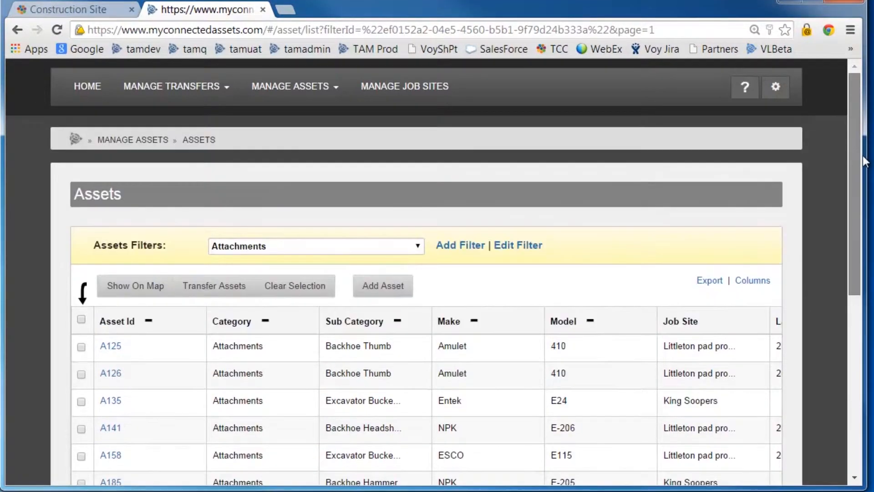
Start another asset filter and name it Backhoe Buckets.
left_click(417, 249)
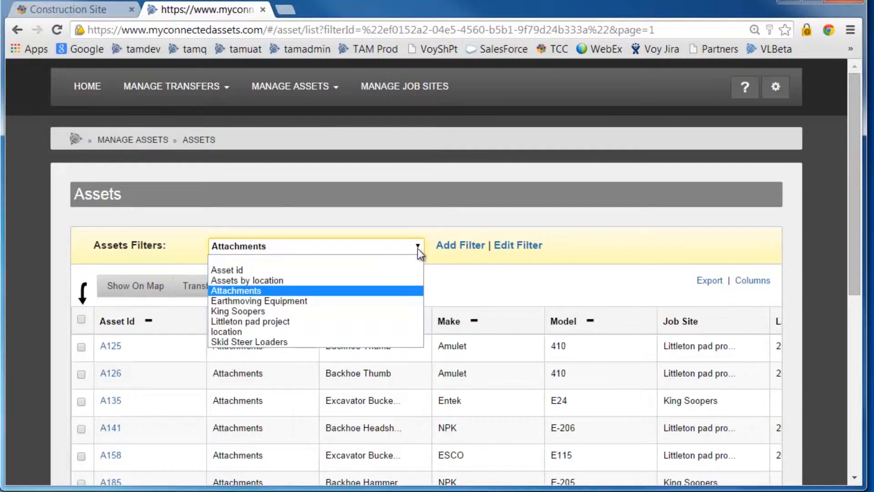
left_click(500, 247)
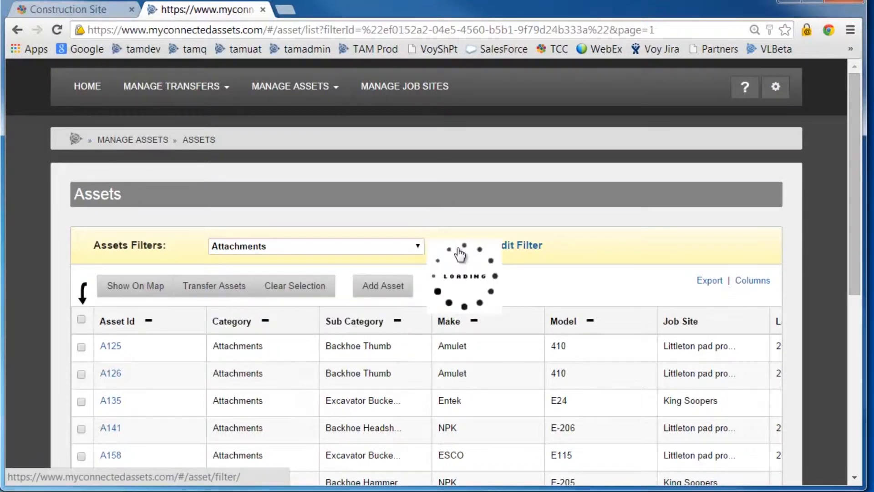
left_click(261, 251)
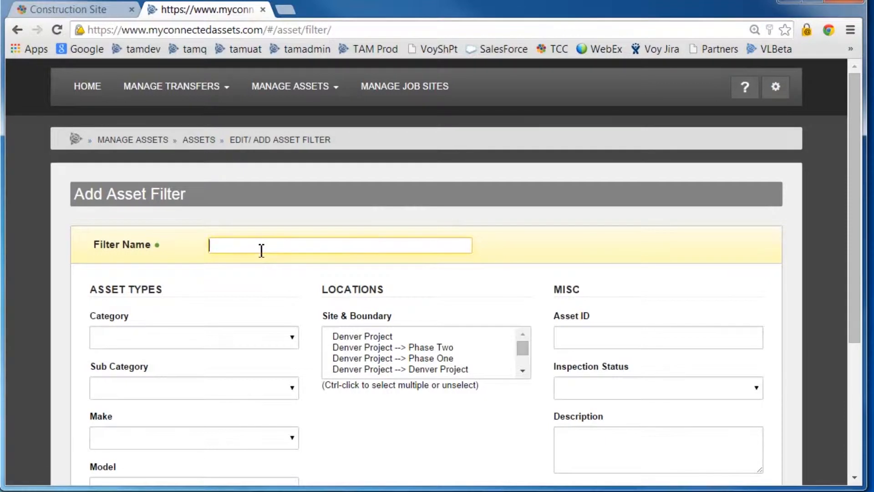
type("Backhoe Buckets")
Set the filter's category to Attachments and sub category to Backhoe Bucket, then save it and review the matching assets.
left_click(292, 339)
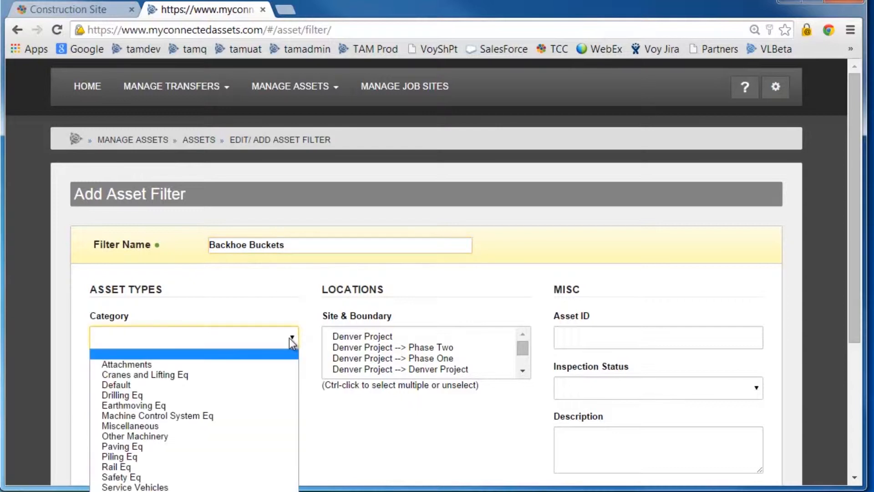
left_click(283, 363)
left_click_drag(858, 186, 859, 246)
left_click(287, 300)
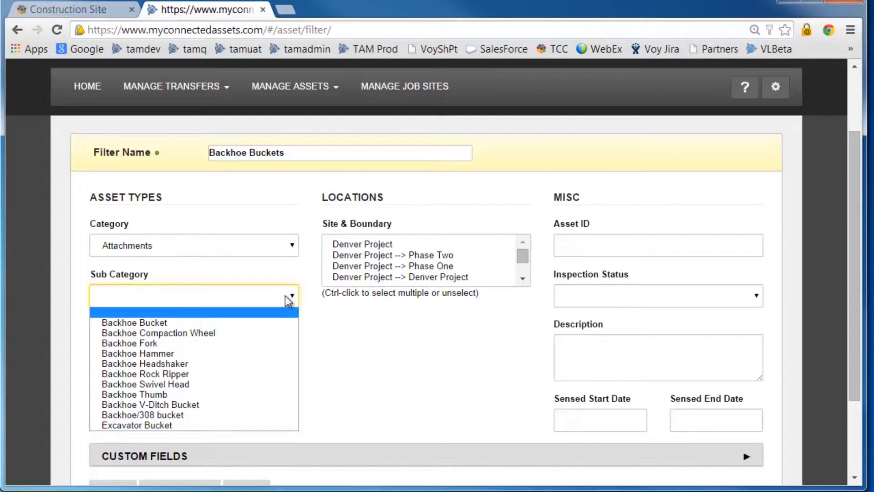
left_click(145, 324)
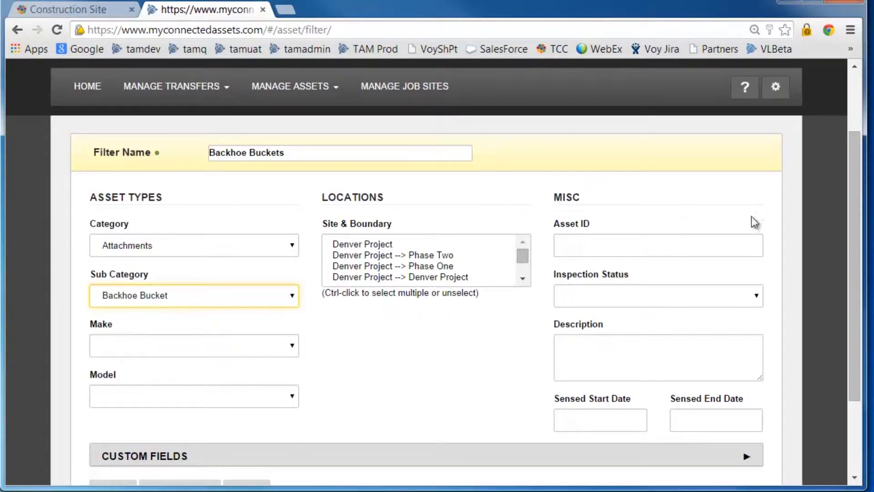
left_click_drag(849, 244, 857, 318)
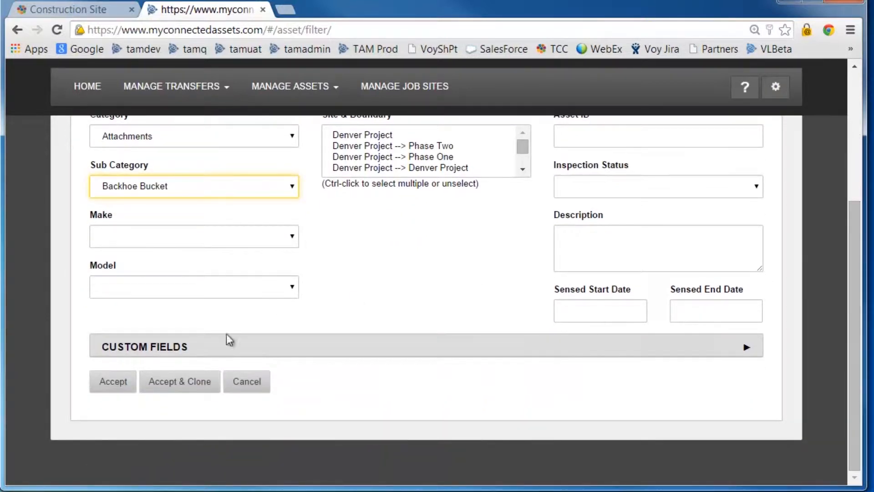
left_click(123, 387)
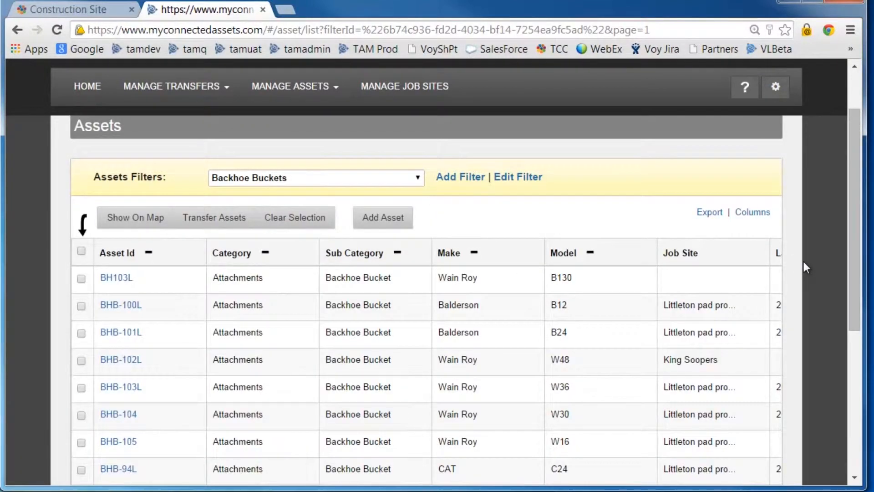
left_click_drag(852, 226, 854, 307)
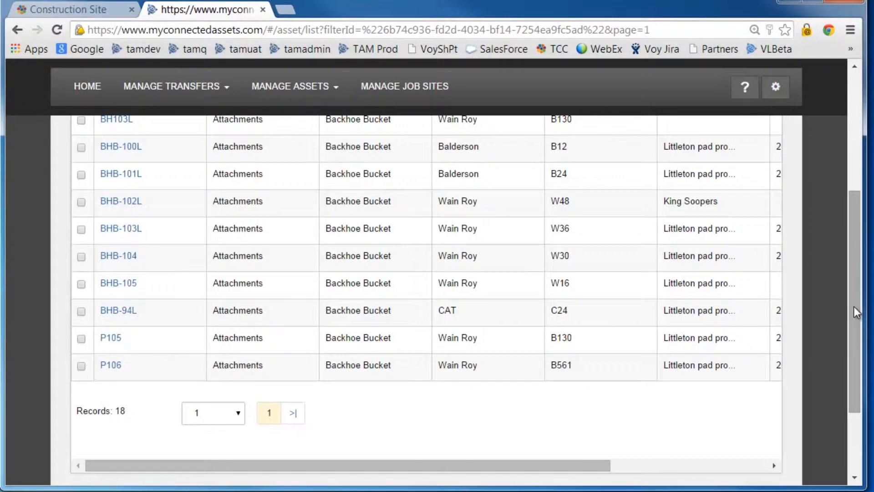
left_click_drag(856, 312, 854, 195)
Edit the Backhoe Buckets filter to limit the make to Wain Roy and save it.
left_click(508, 248)
left_click_drag(854, 195, 851, 262)
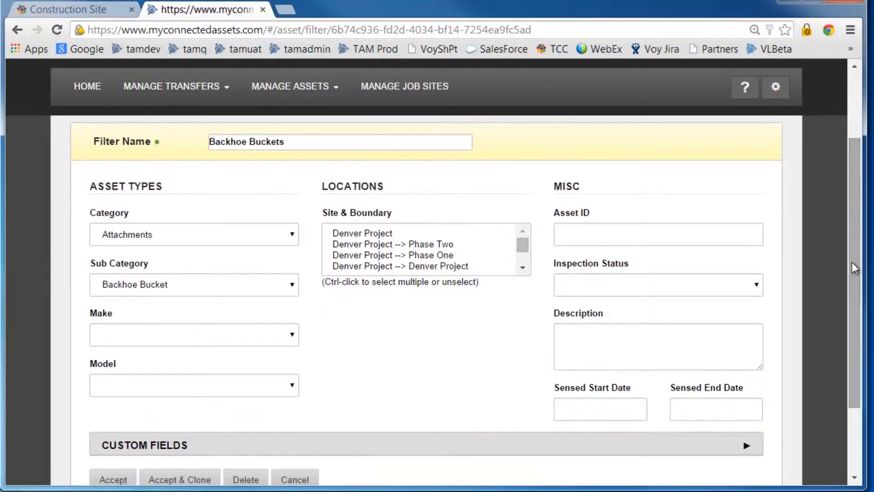
left_click(289, 343)
left_click(263, 362)
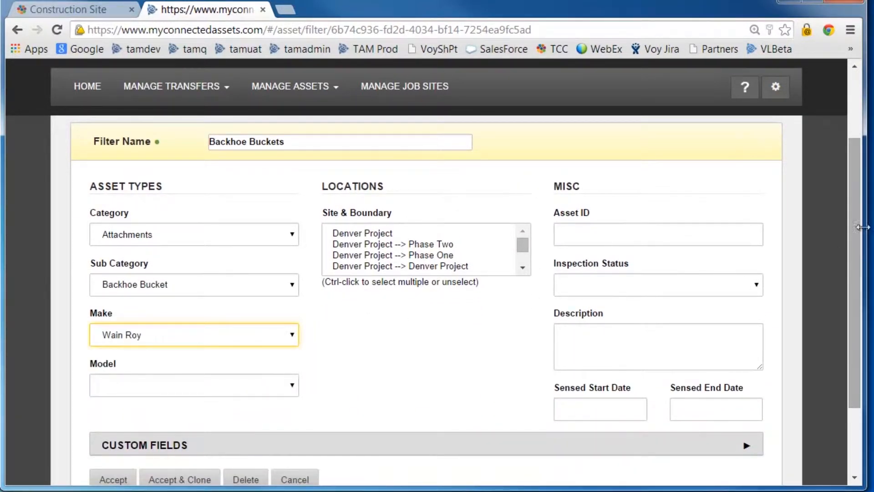
scroll(856, 227, "down", 2)
left_click(103, 387)
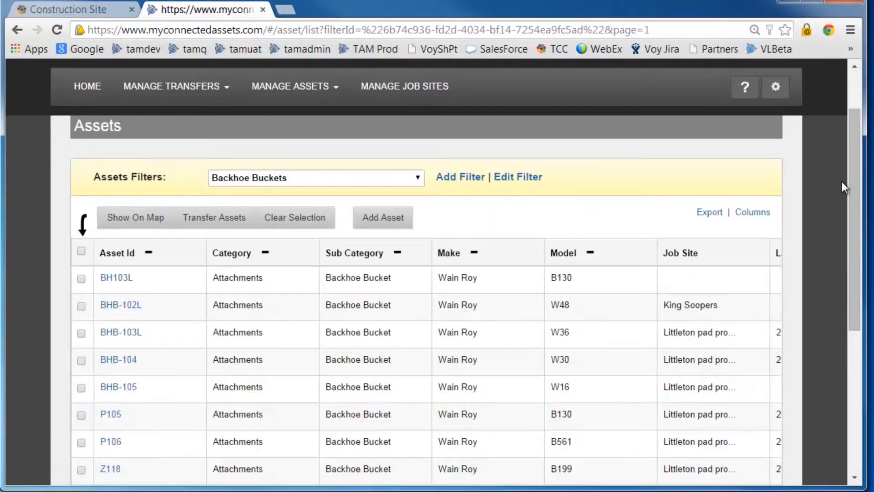
Add the Equipment custom field as a column in the asset list and view the custom field columns.
left_click_drag(857, 173, 855, 263)
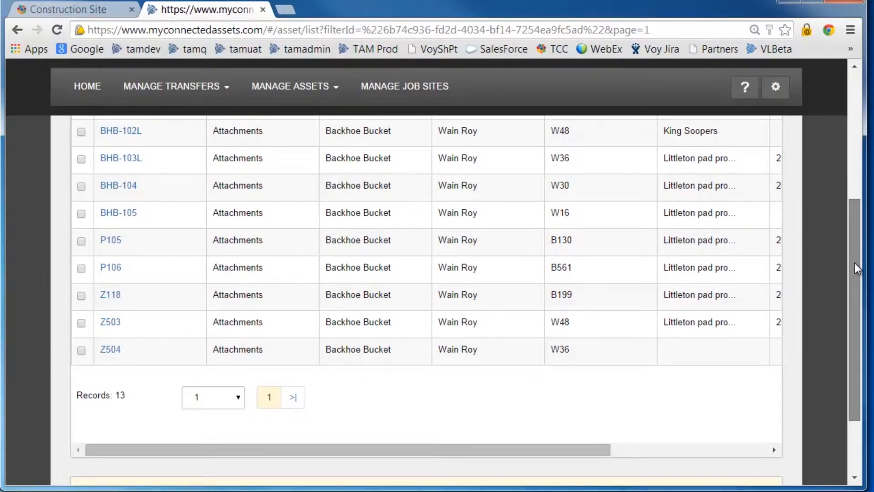
left_click_drag(553, 449, 728, 453)
left_click_drag(853, 360, 862, 298)
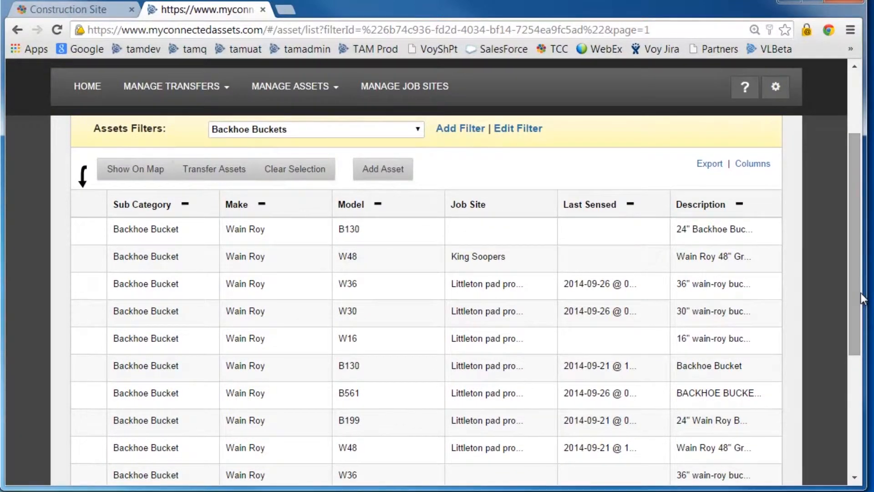
left_click(753, 164)
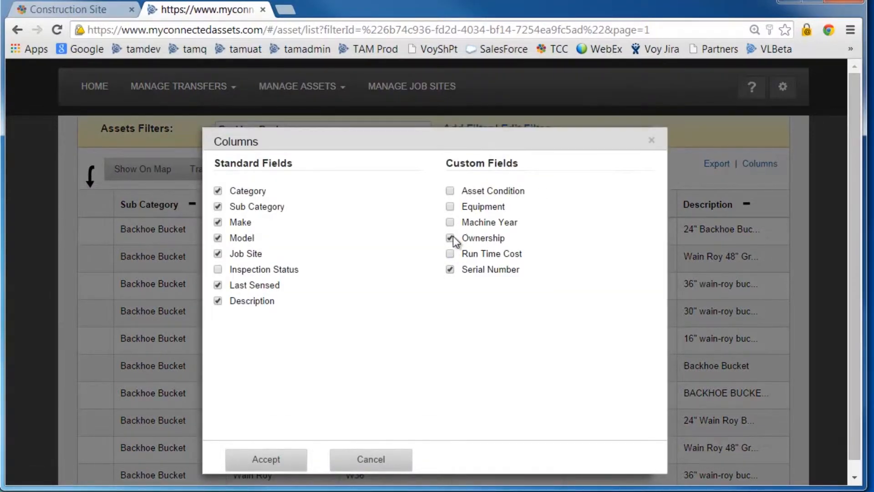
left_click(451, 207)
left_click(279, 461)
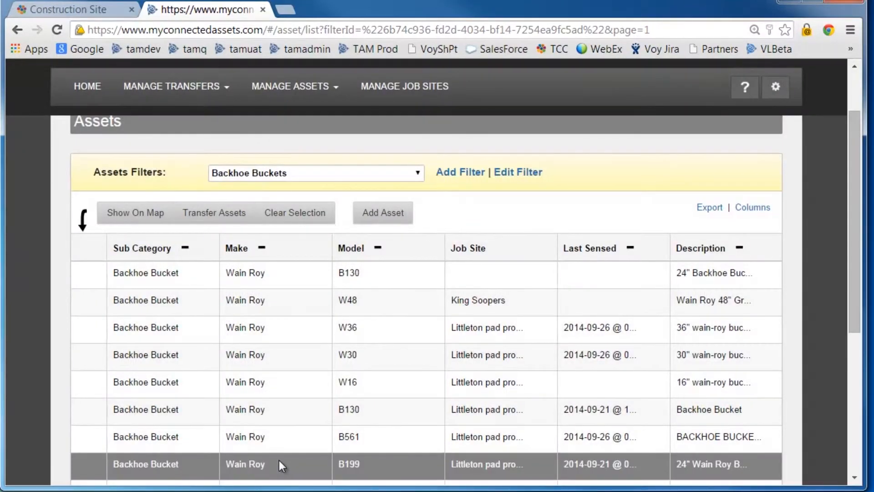
left_click_drag(854, 176, 857, 260)
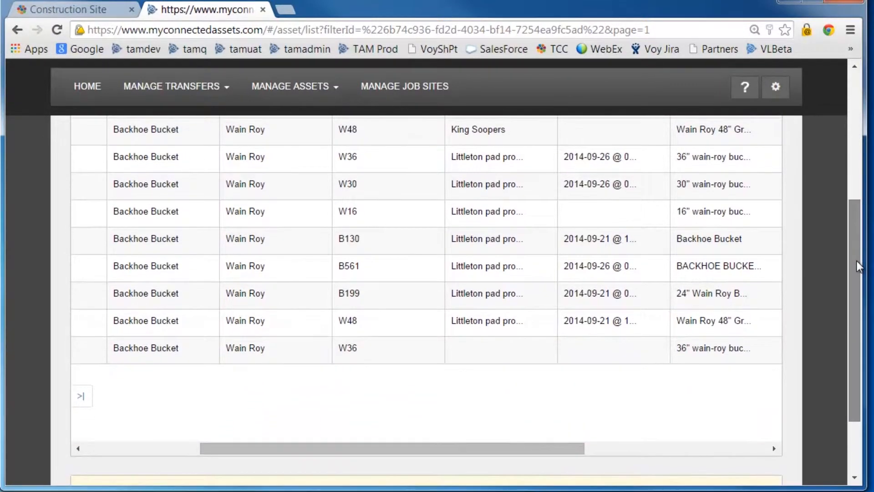
scroll(573, 444, "right", 2)
left_click_drag(573, 448, 734, 447)
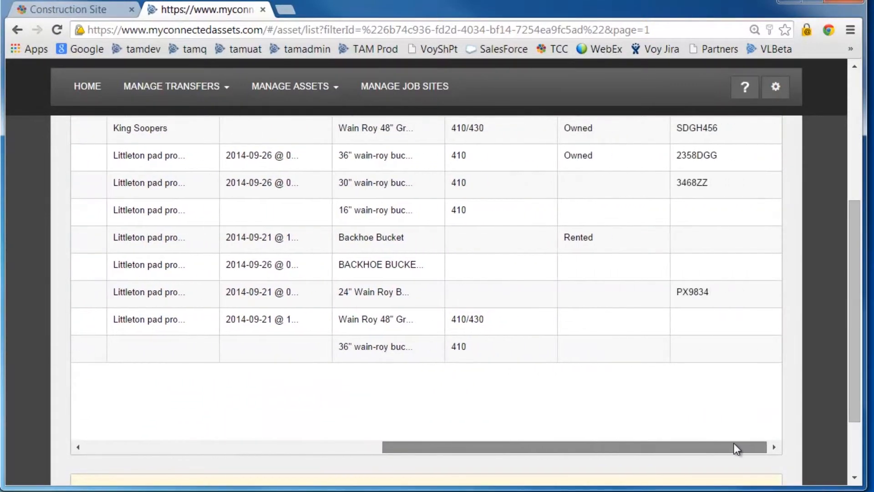
Change the Backhoe Buckets filter's make to CAT, save it and view the matching asset's remaining columns.
left_click_drag(859, 379, 860, 318)
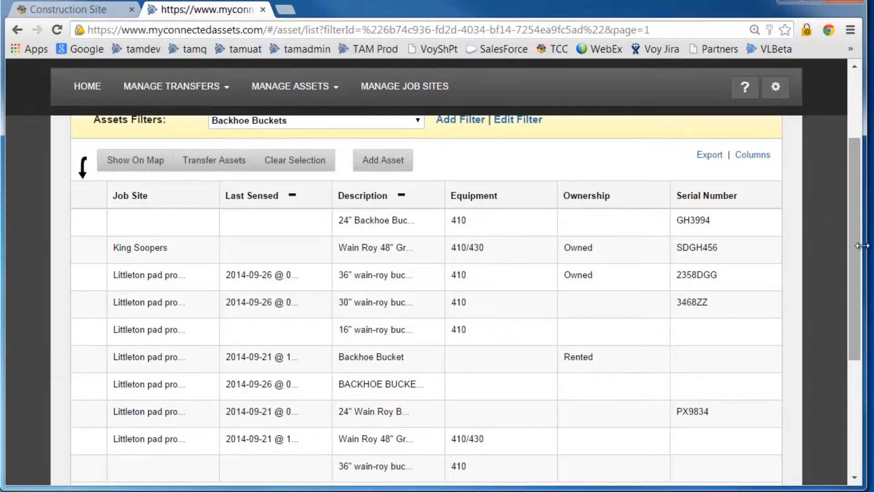
left_click_drag(860, 248, 858, 222)
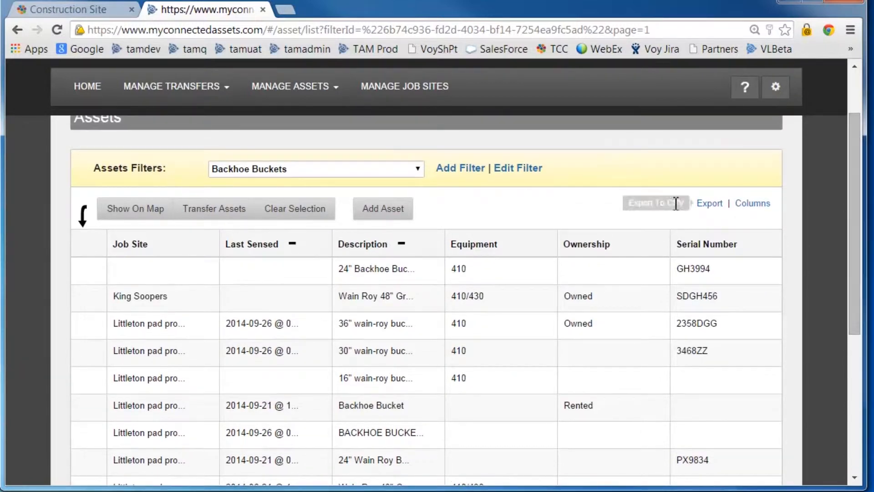
left_click(530, 170)
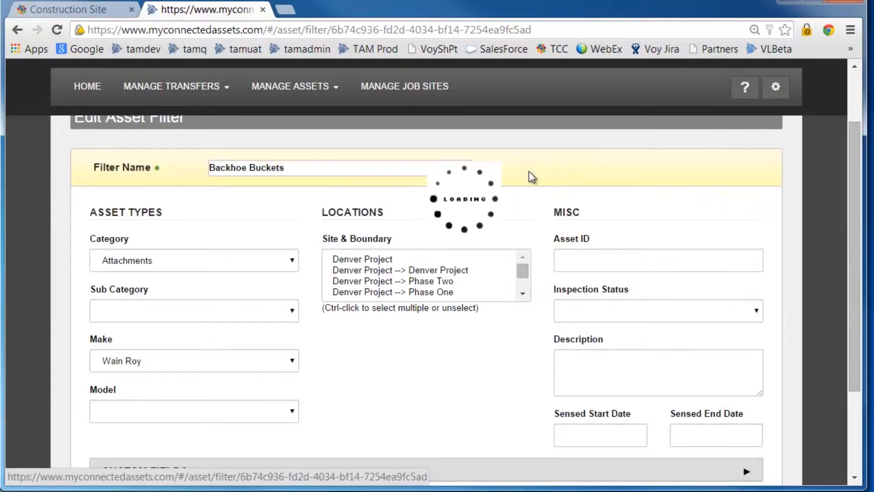
left_click(291, 361)
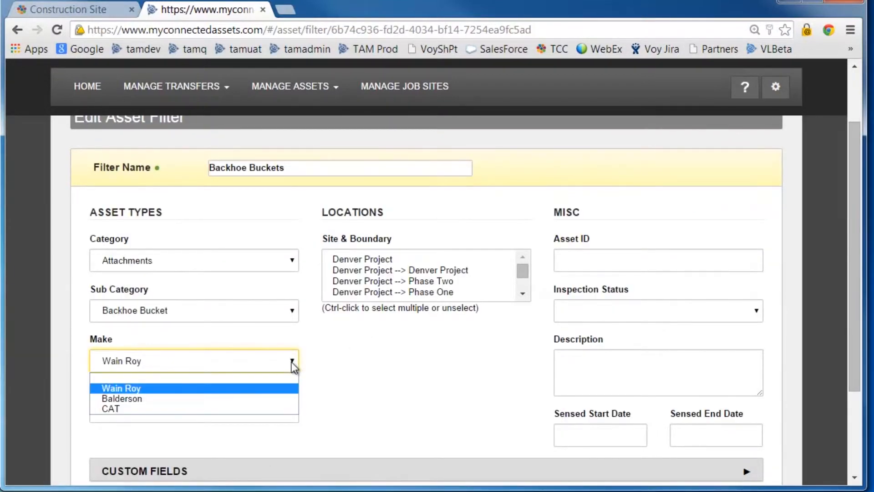
left_click(253, 411)
left_click_drag(859, 200, 859, 280)
left_click(103, 383)
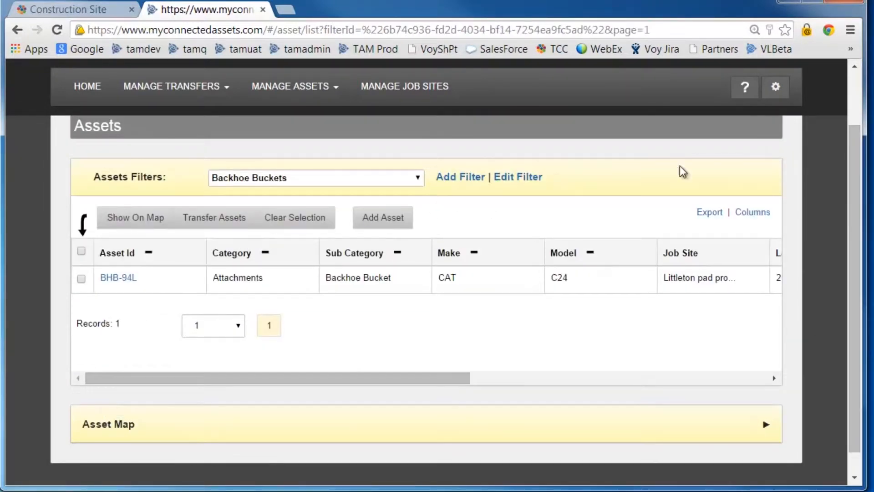
left_click_drag(447, 378, 753, 388)
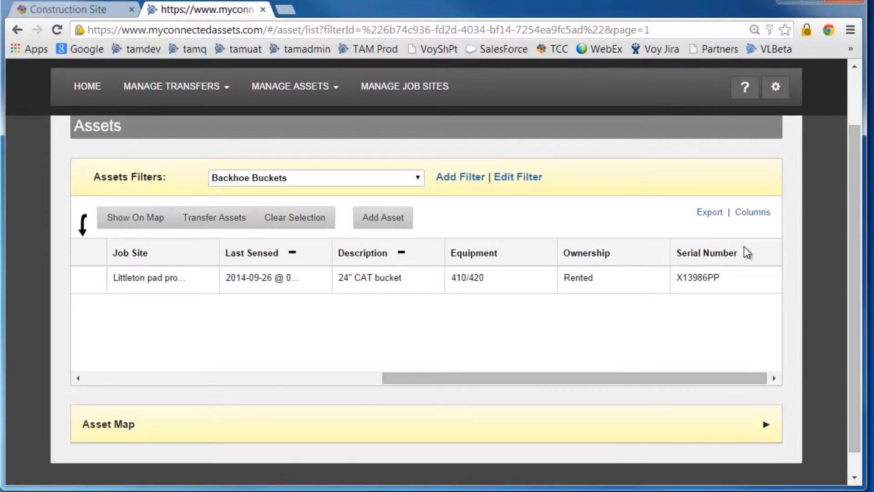
Remove the Equipment, Ownership and Serial Number custom field columns from the asset list.
left_click(756, 213)
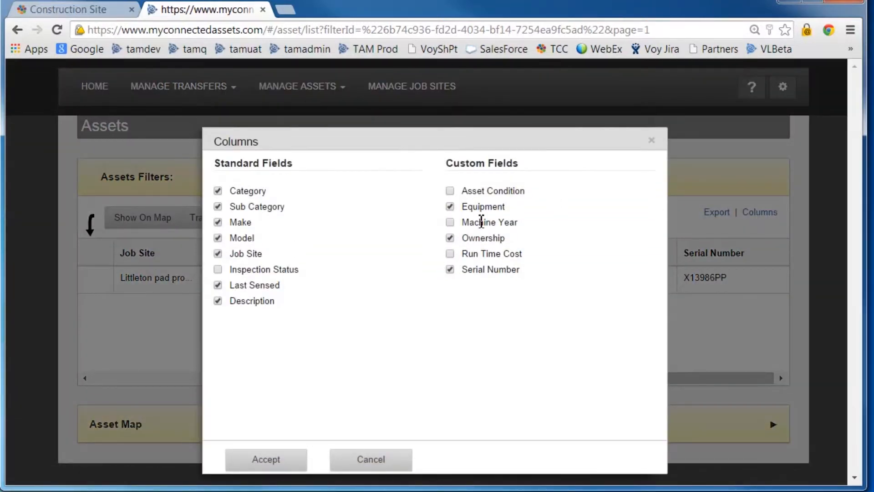
left_click(450, 207)
left_click(457, 270)
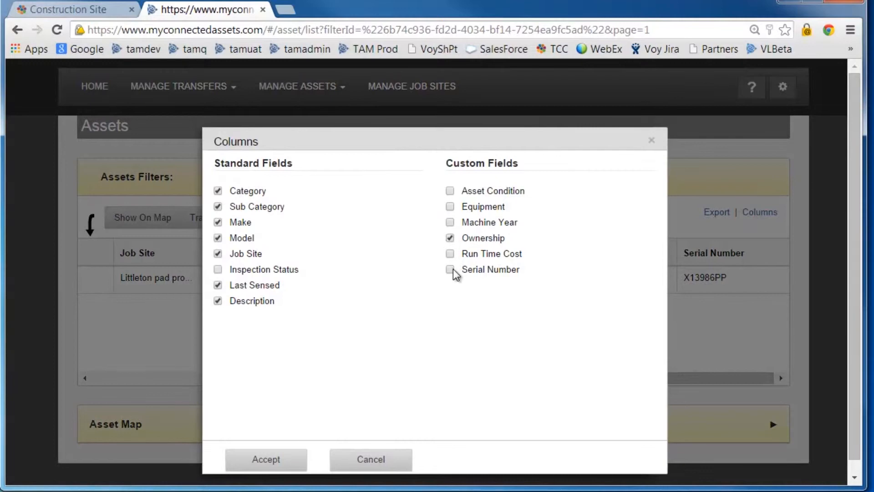
left_click(450, 239)
left_click(279, 461)
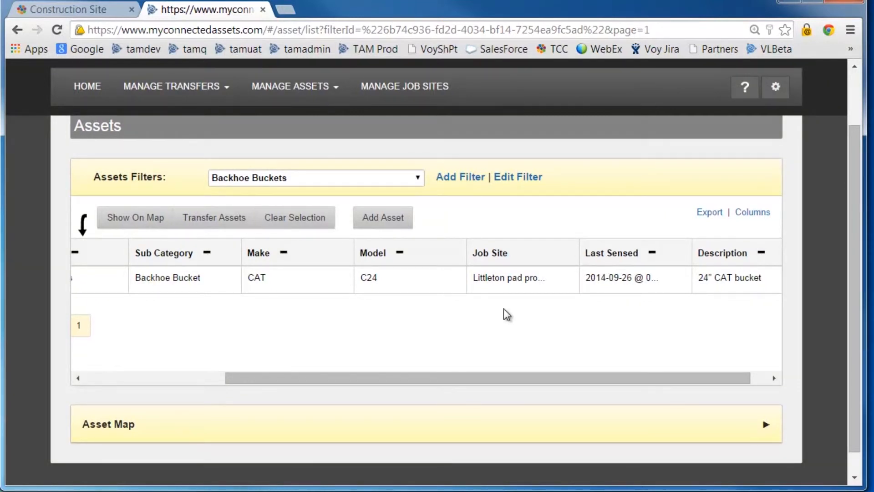
Delete the Backhoe Buckets filter and check the remaining saved asset filters.
left_click(522, 178)
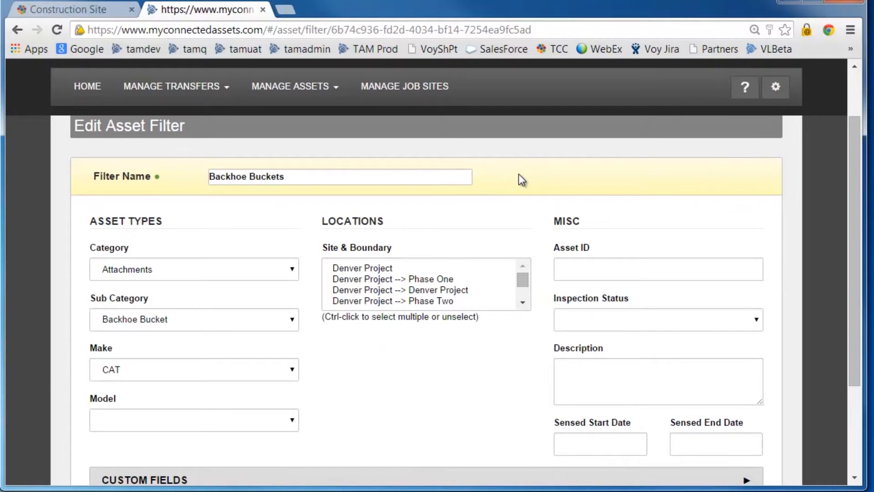
left_click_drag(852, 208, 851, 305)
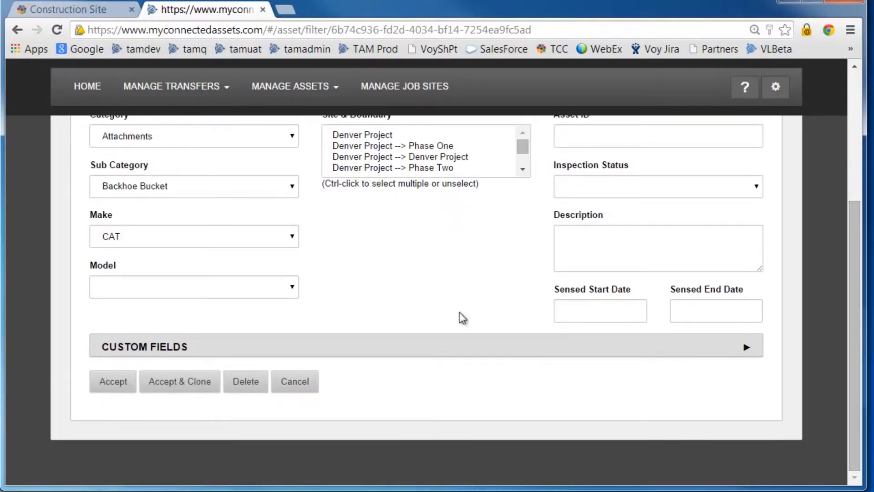
left_click(267, 387)
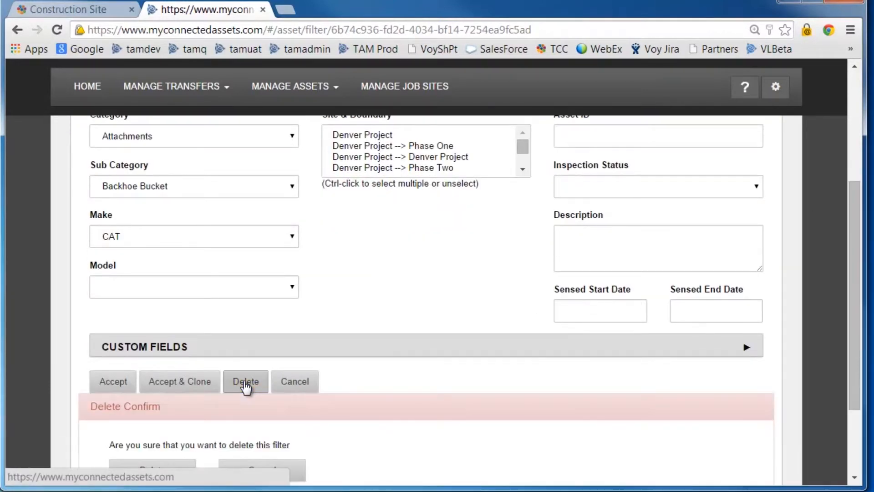
scroll(854, 263, "down", 3)
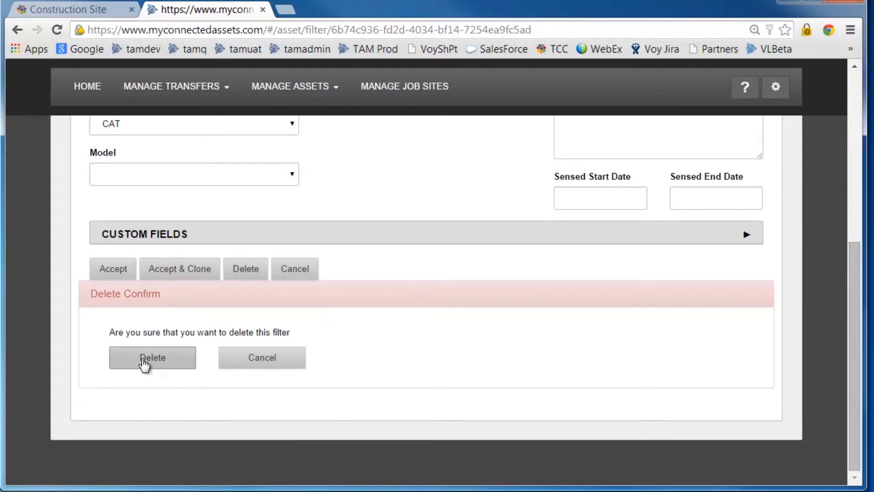
left_click(119, 363)
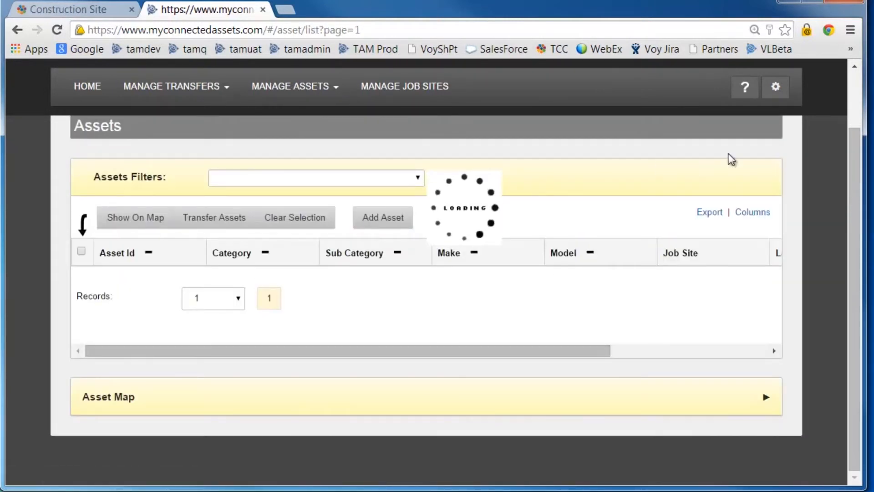
left_click(422, 180)
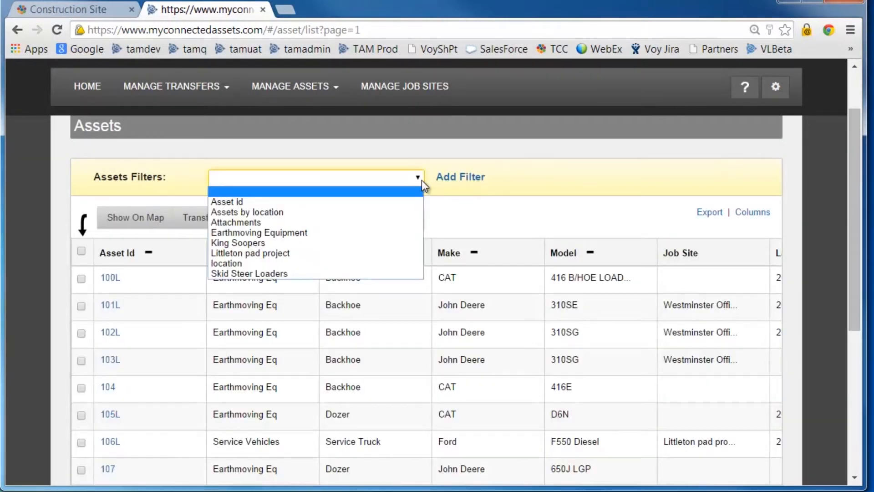